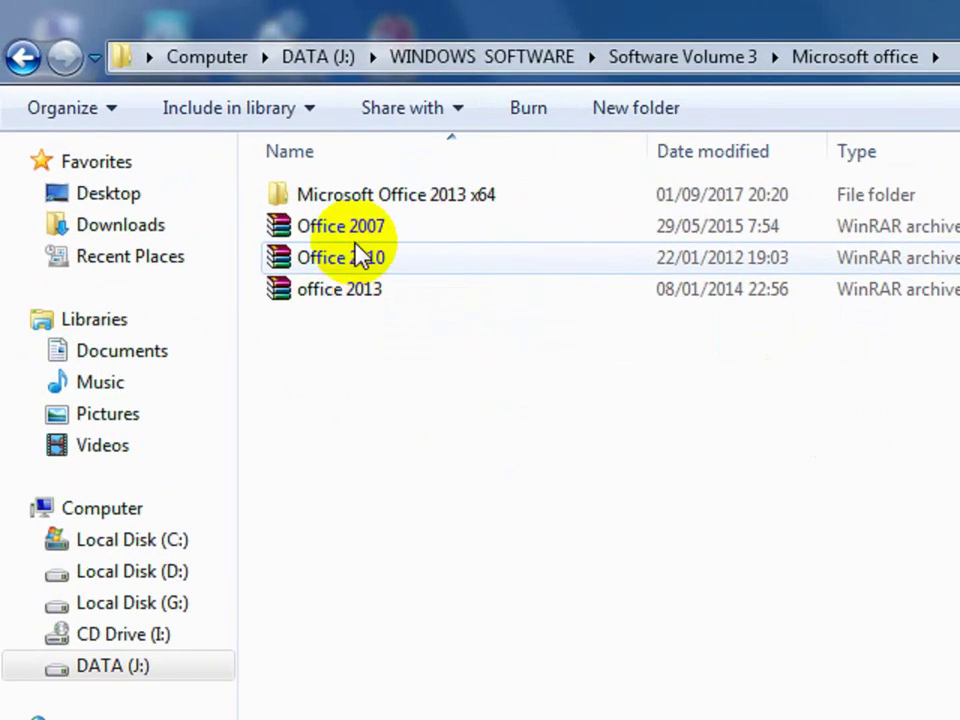
- Open the Office 2010 archive and launch the ProfessionalPlus installer inside it
click(384, 270)
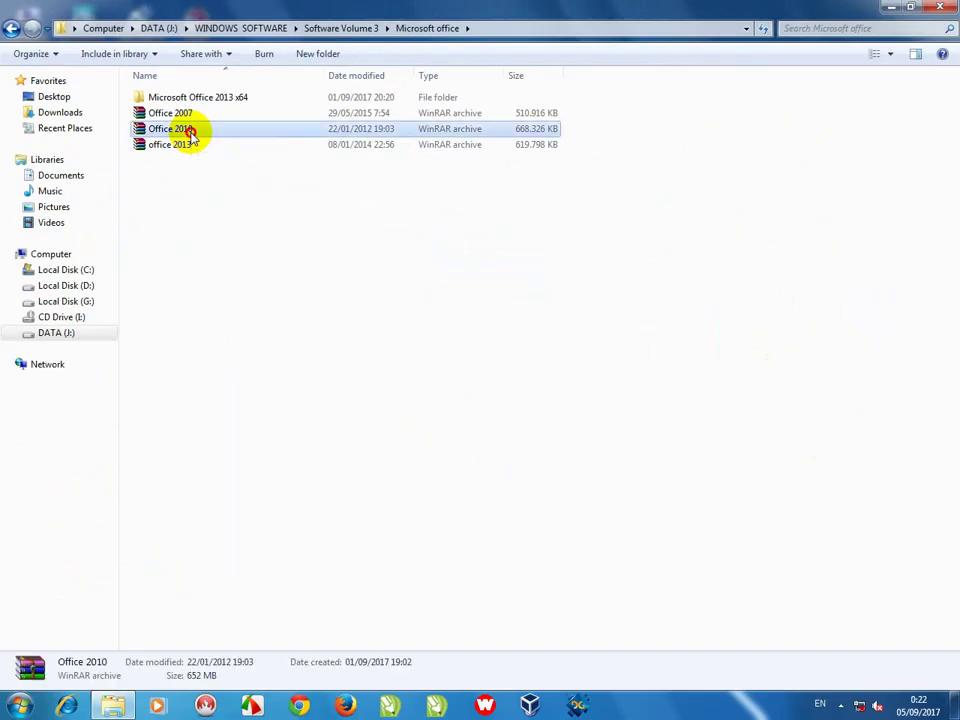
double_click(190, 133)
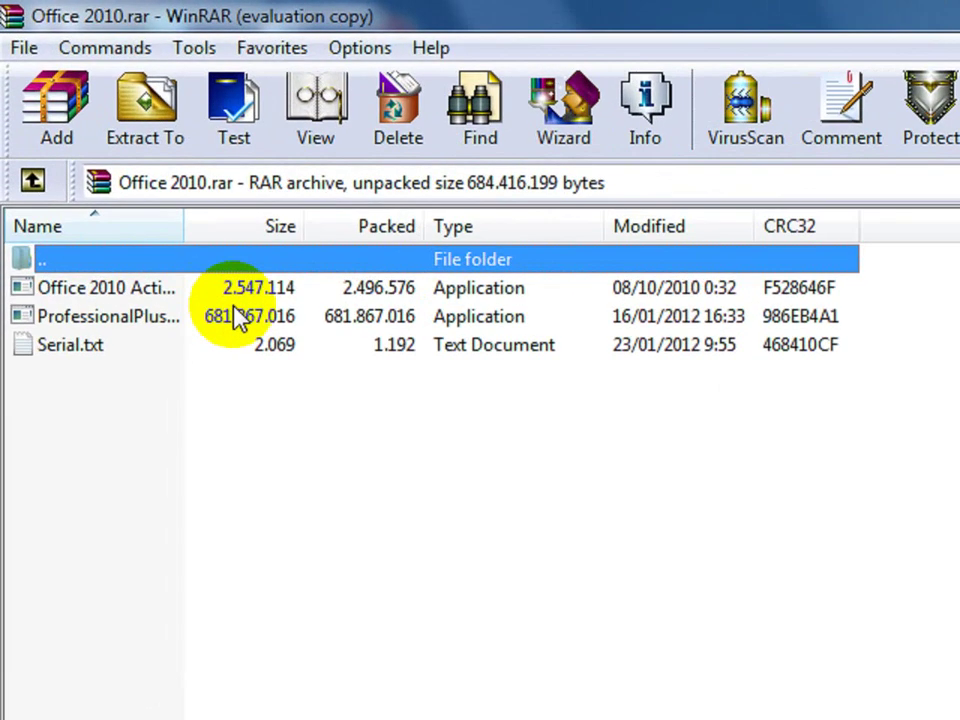
click(118, 163)
double_click(125, 169)
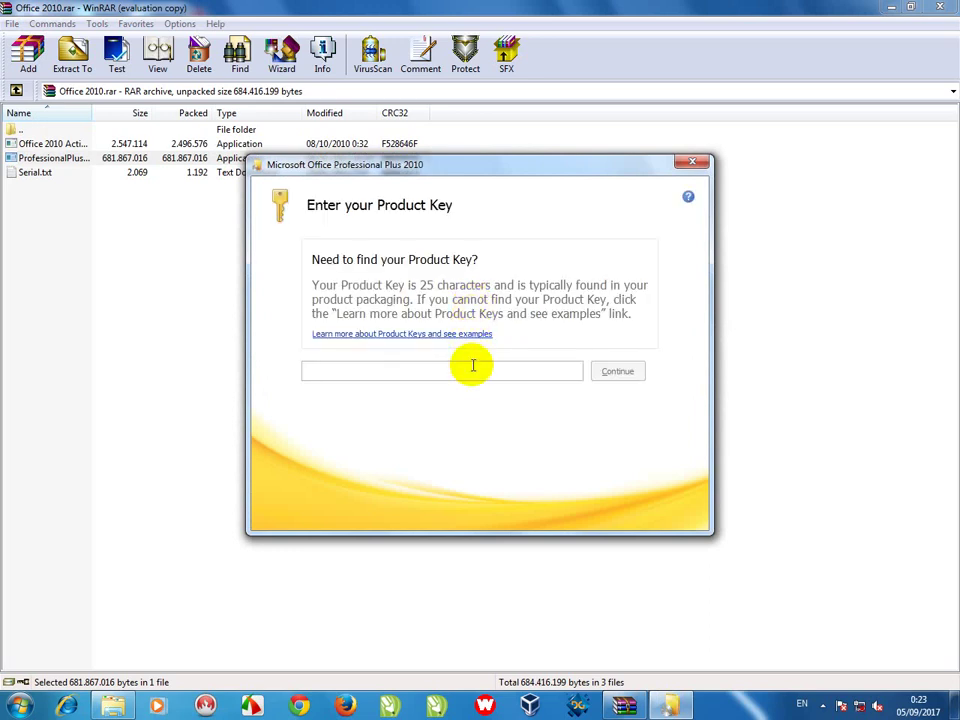
- Open Serial.txt from the archive and copy the first product key listed under the Product Key heading
click(90, 176)
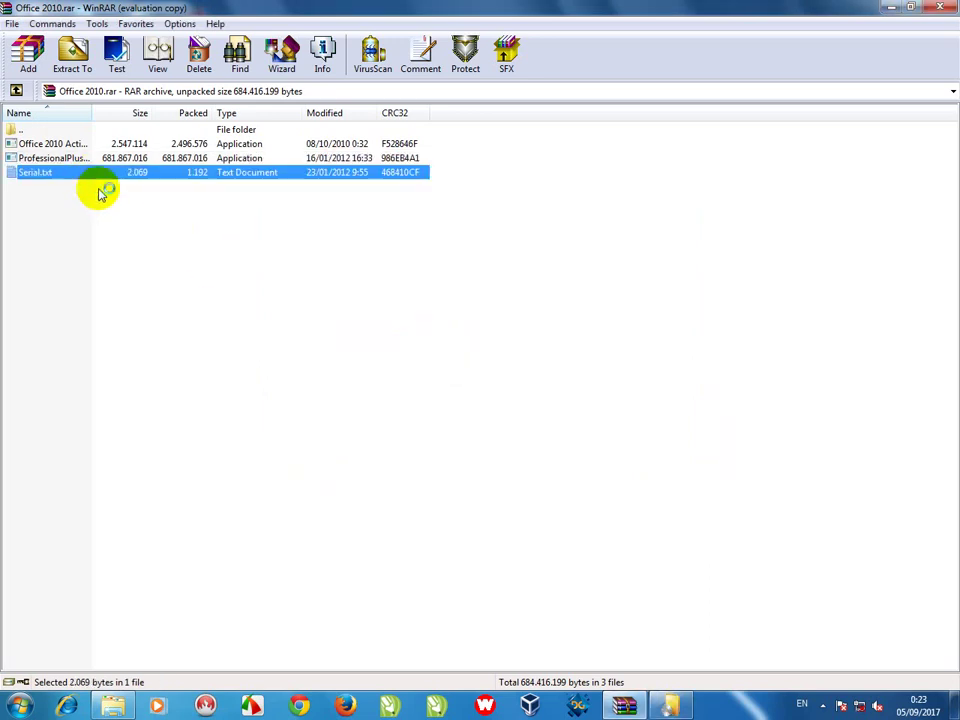
double_click(91, 178)
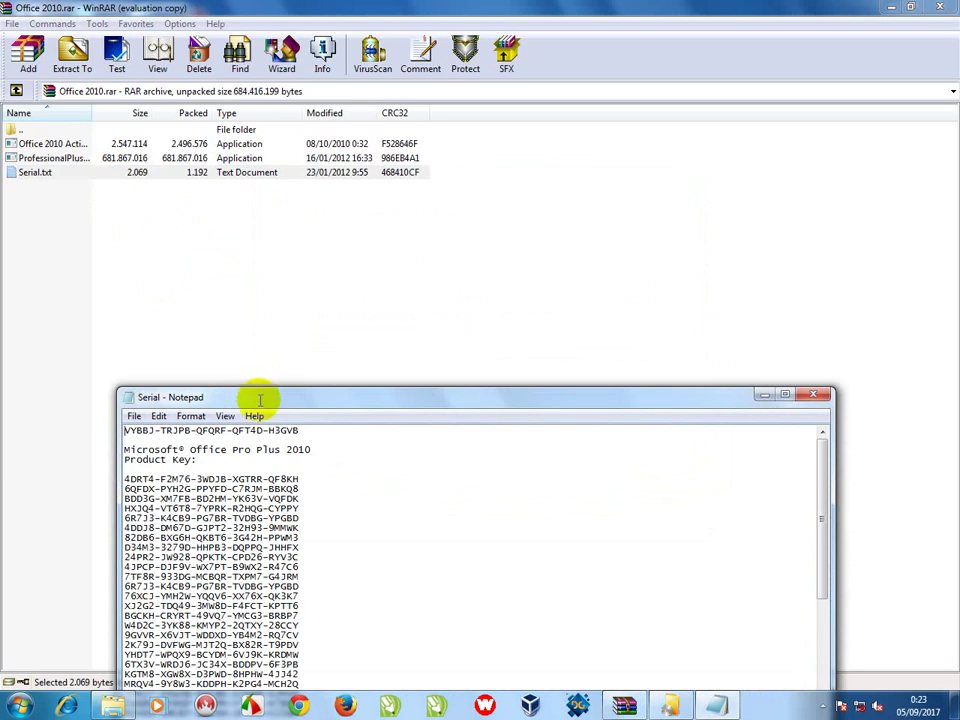
drag(300, 479, 125, 471)
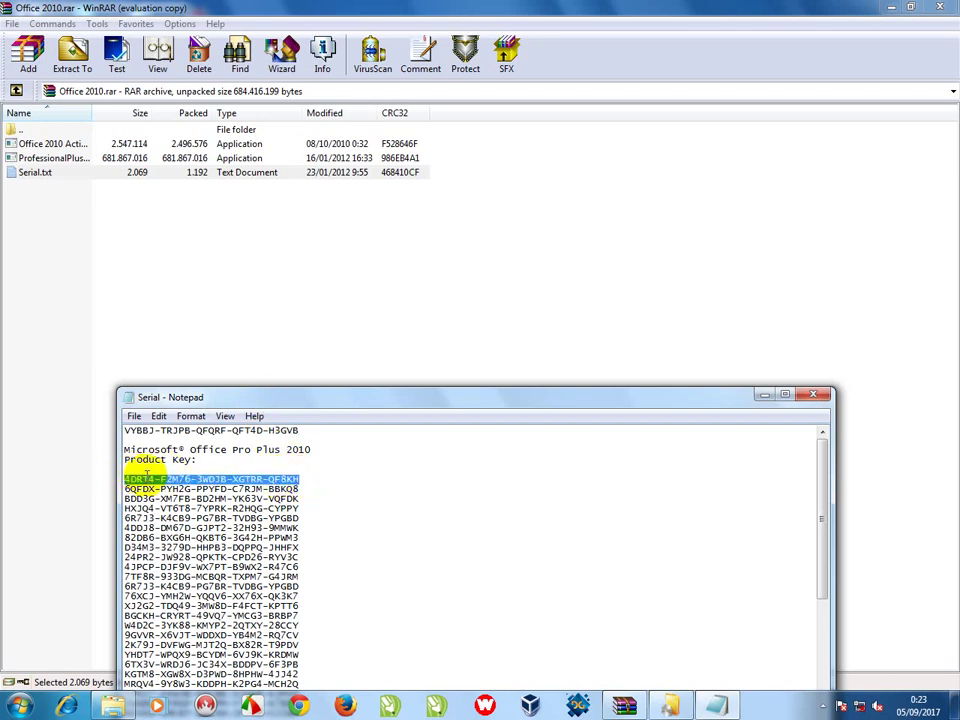
right_click(146, 478)
click(186, 524)
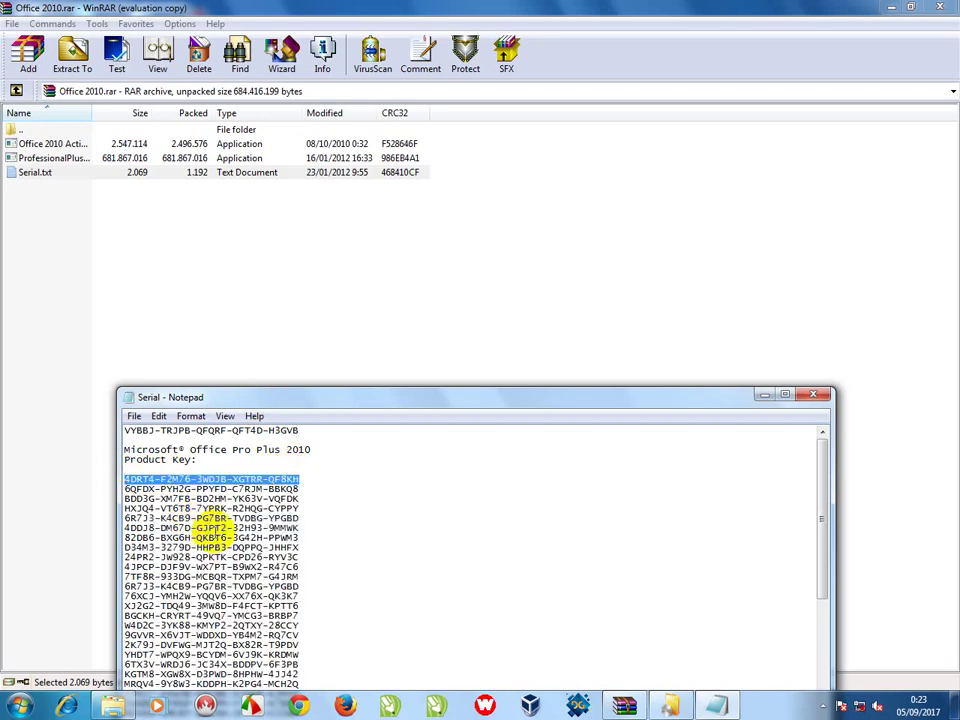
- Try to paste the copied first product key into the Office installer's product key field
click(670, 705)
right_click(471, 375)
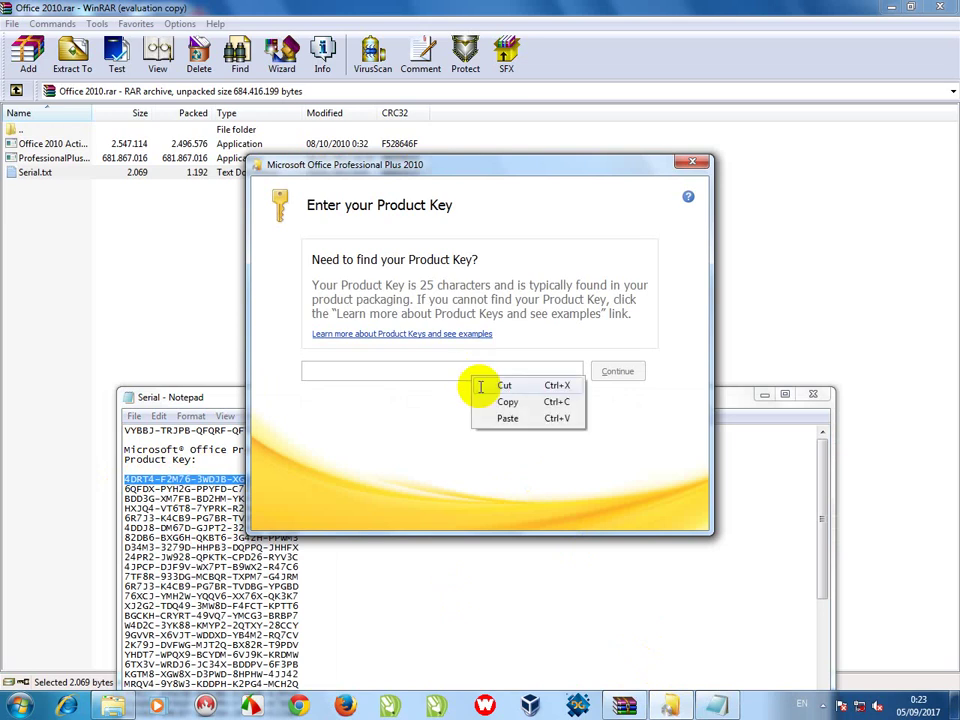
click(508, 418)
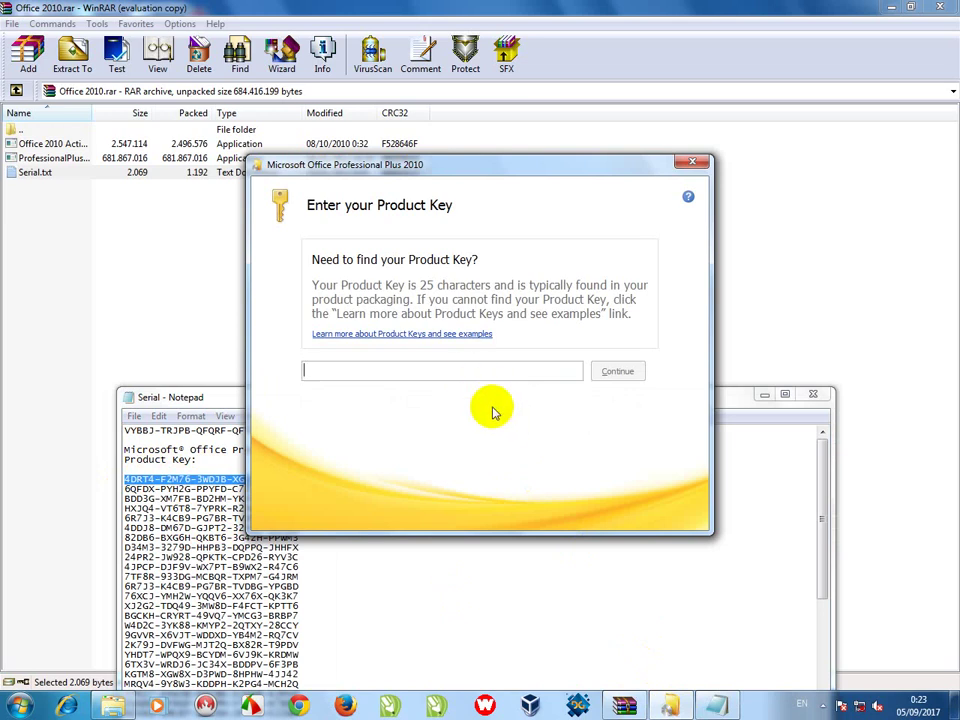
right_click(456, 371)
click(490, 414)
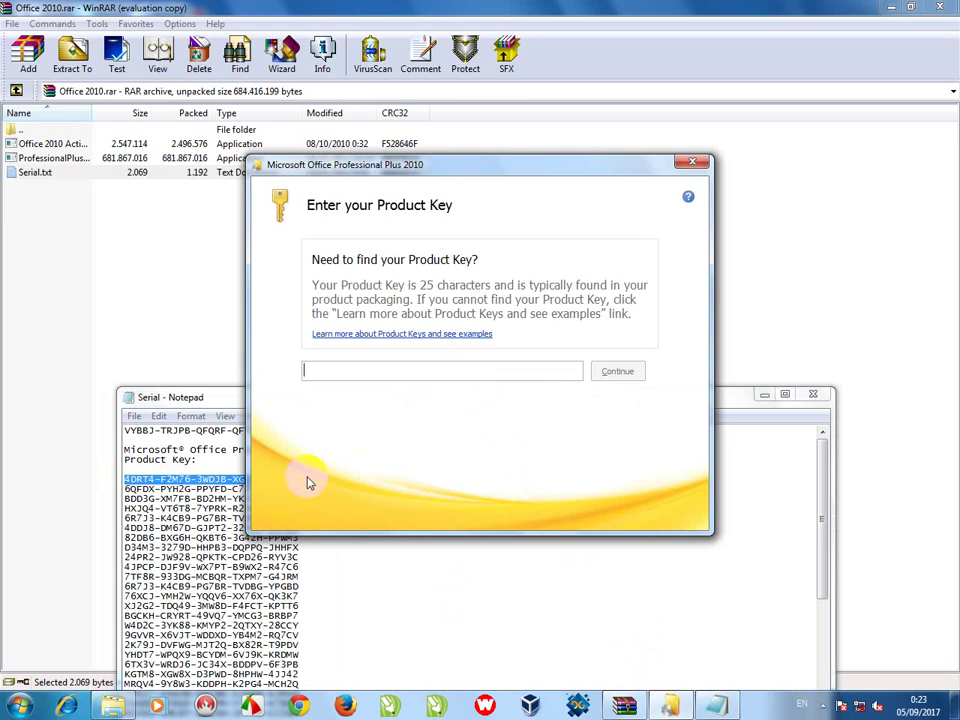
- Copy the second product key listed under the Product Key heading in Serial.txt
click(214, 480)
drag(305, 489, 126, 489)
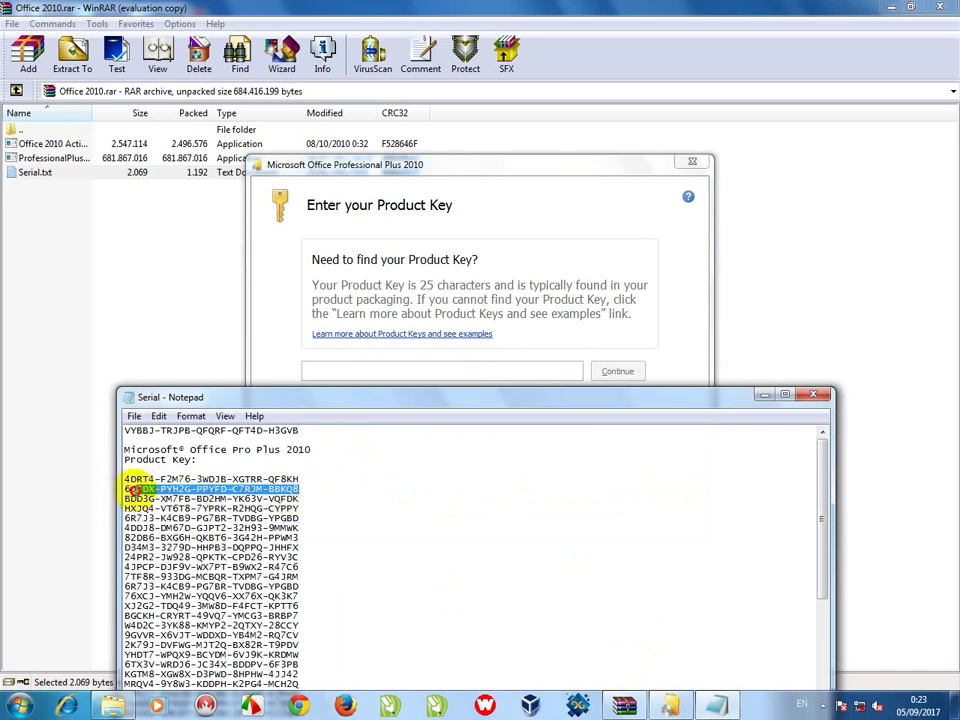
right_click(128, 490)
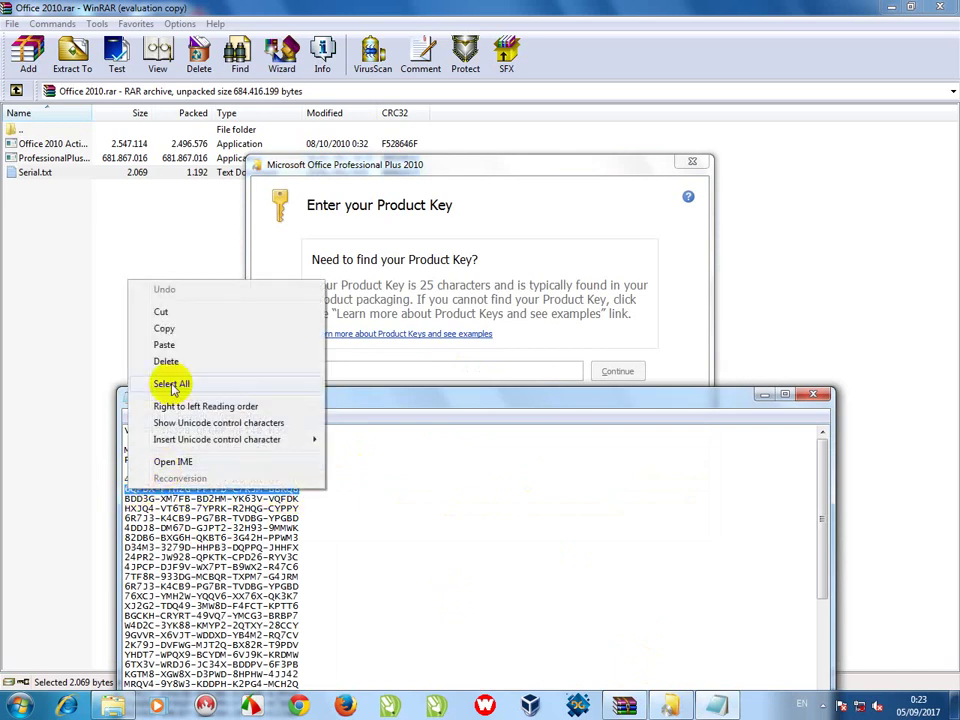
click(178, 328)
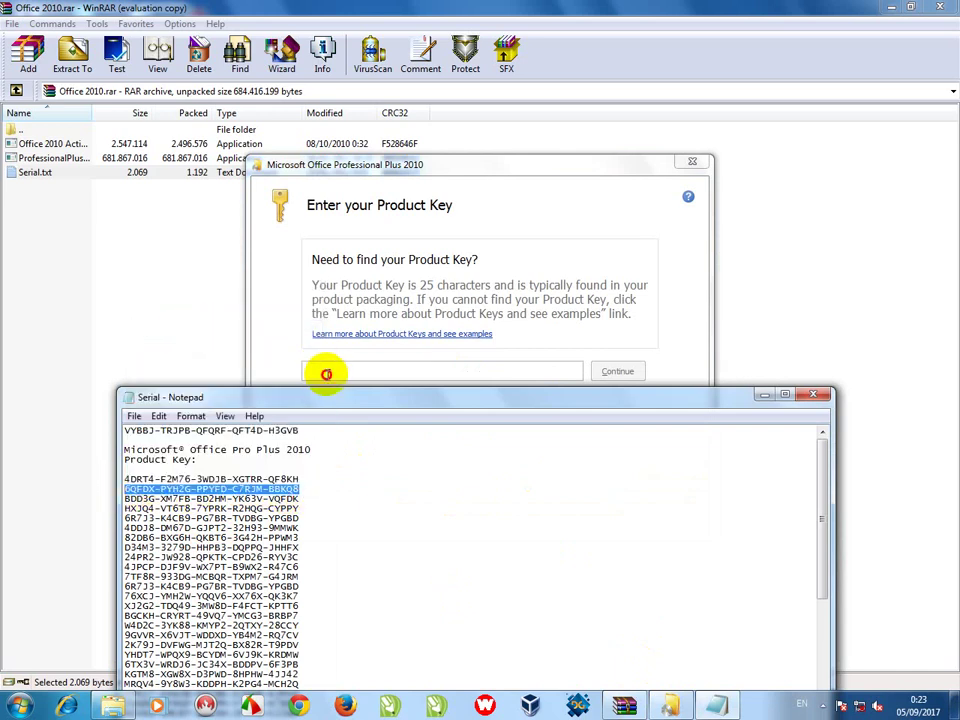
- Paste the second product key into the Office installer's product key field and continue the setup
click(326, 373)
right_click(327, 375)
click(361, 401)
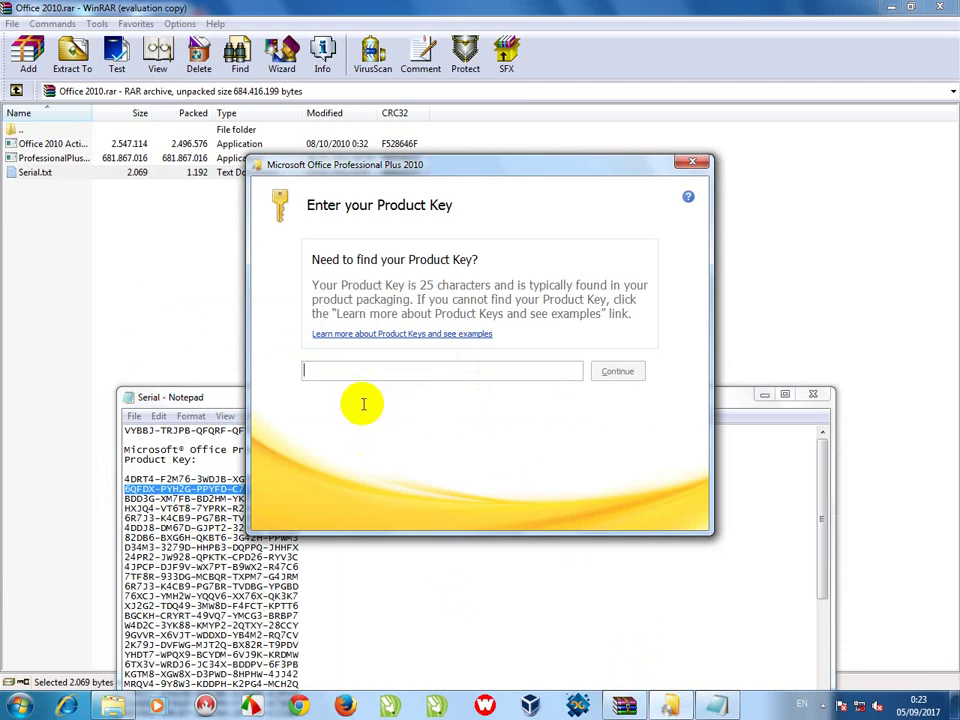
right_click(347, 378)
click(372, 421)
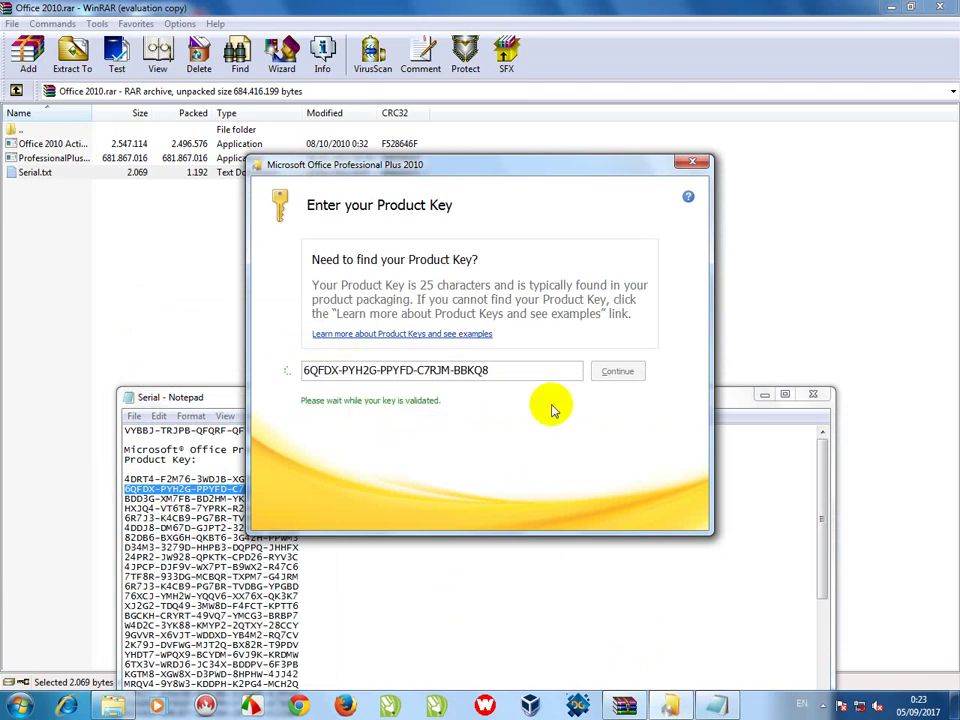
click(620, 372)
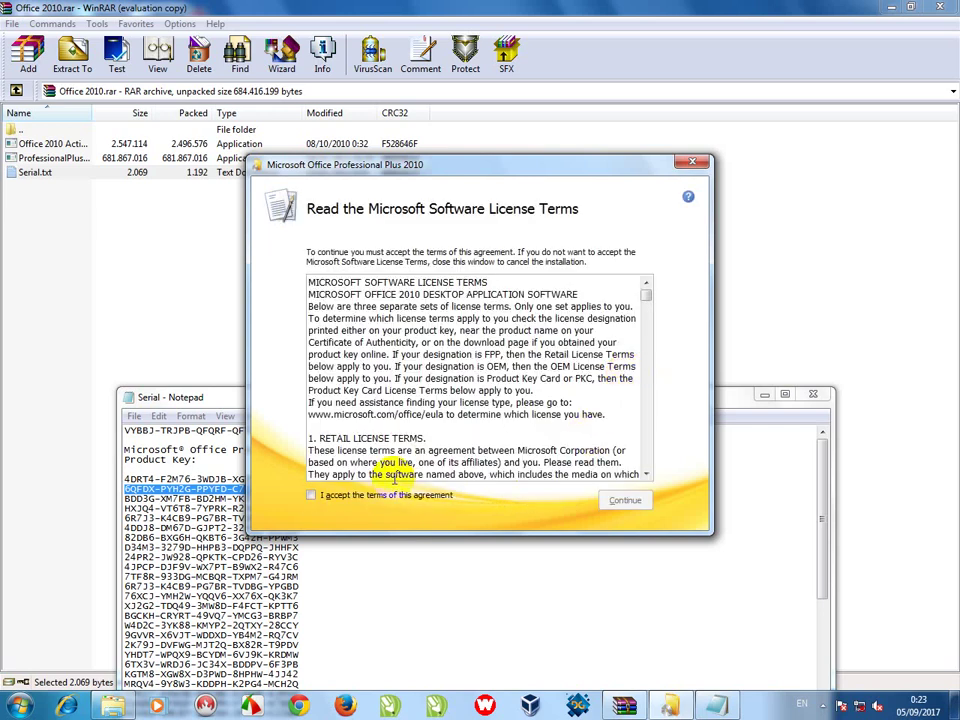
- Accept the Microsoft Software License Terms and choose the customized installation
click(340, 495)
click(624, 500)
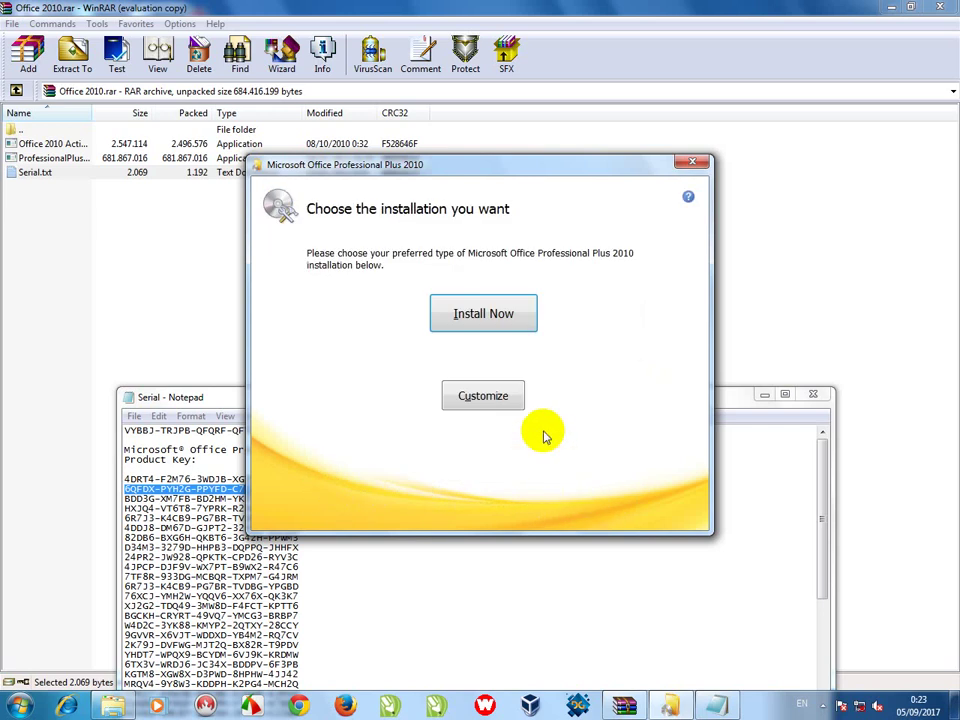
click(483, 395)
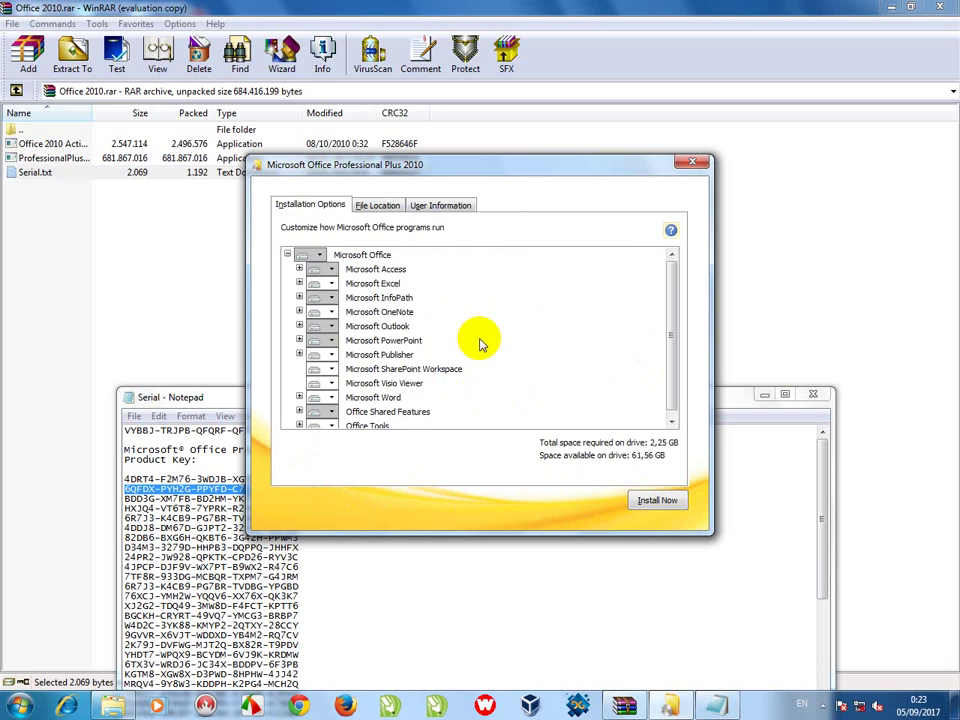
- Set Microsoft Access, InfoPath, OneNote and Outlook to Not Available in the installation options
click(331, 270)
click(345, 326)
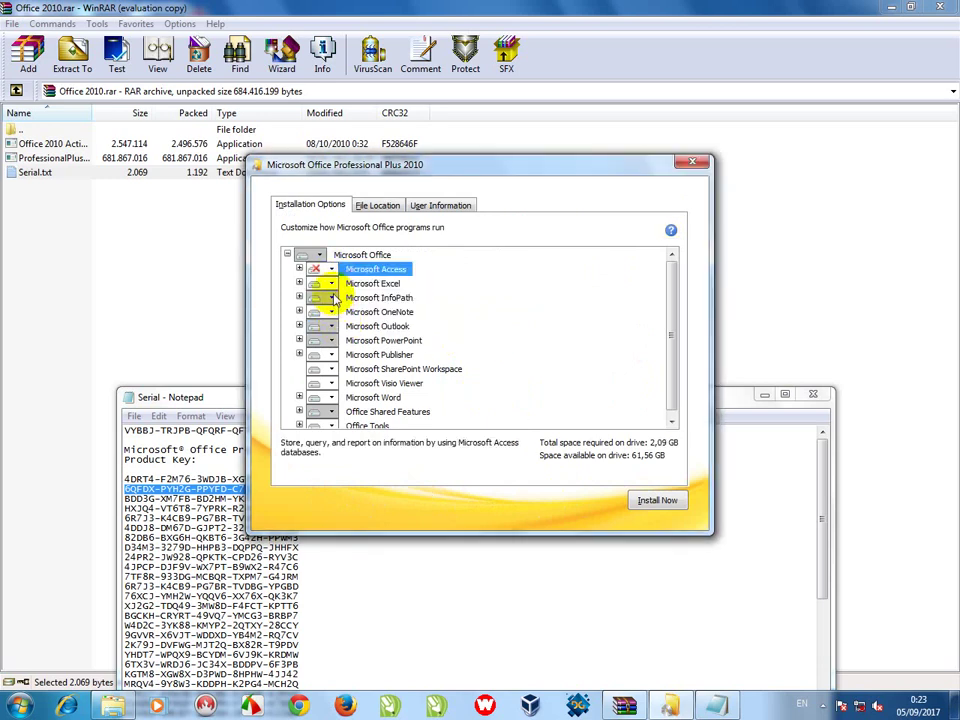
click(331, 298)
click(335, 355)
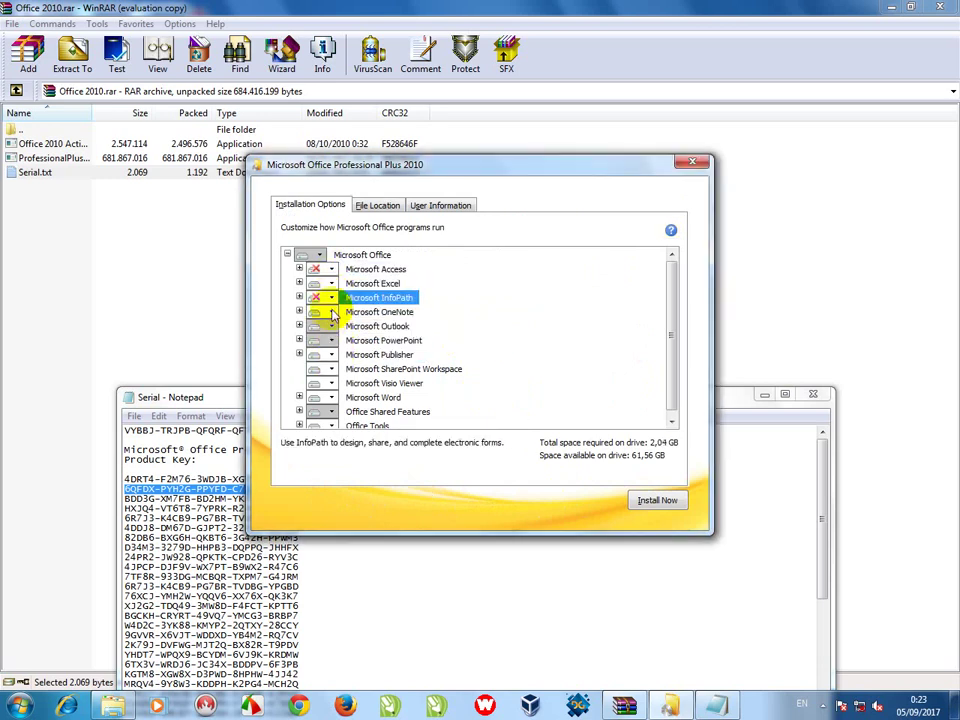
click(331, 312)
click(335, 369)
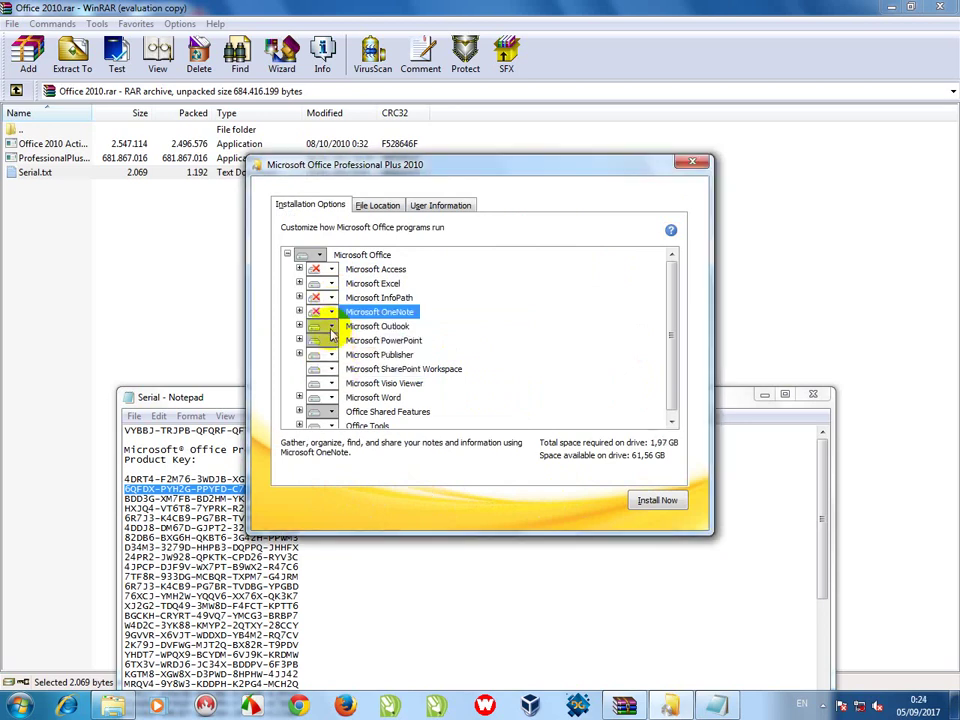
click(331, 326)
click(335, 383)
click(331, 340)
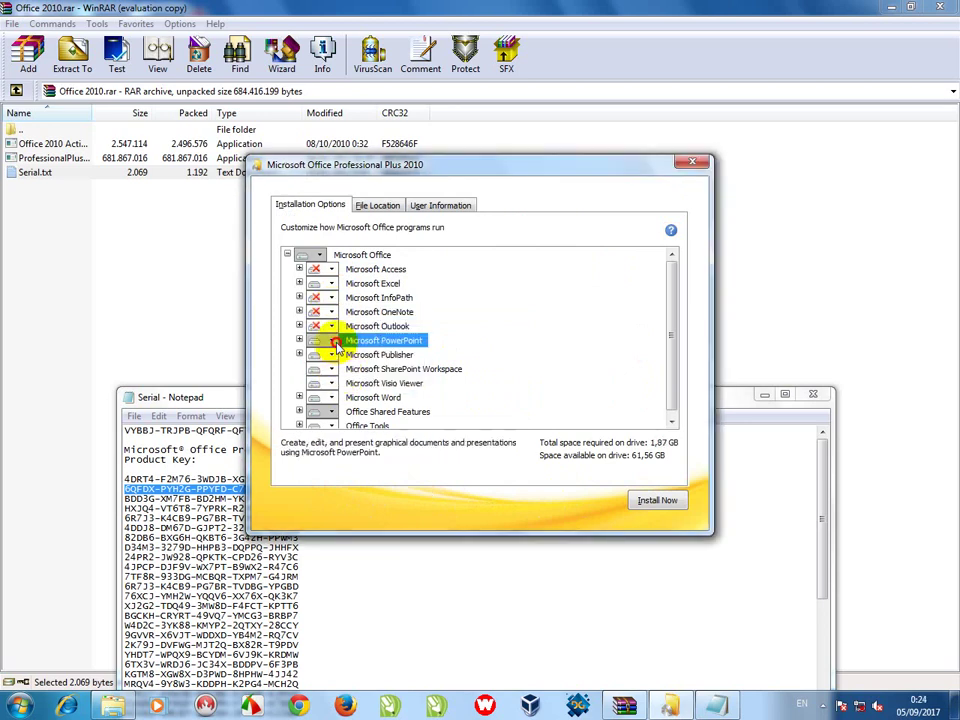
click(335, 355)
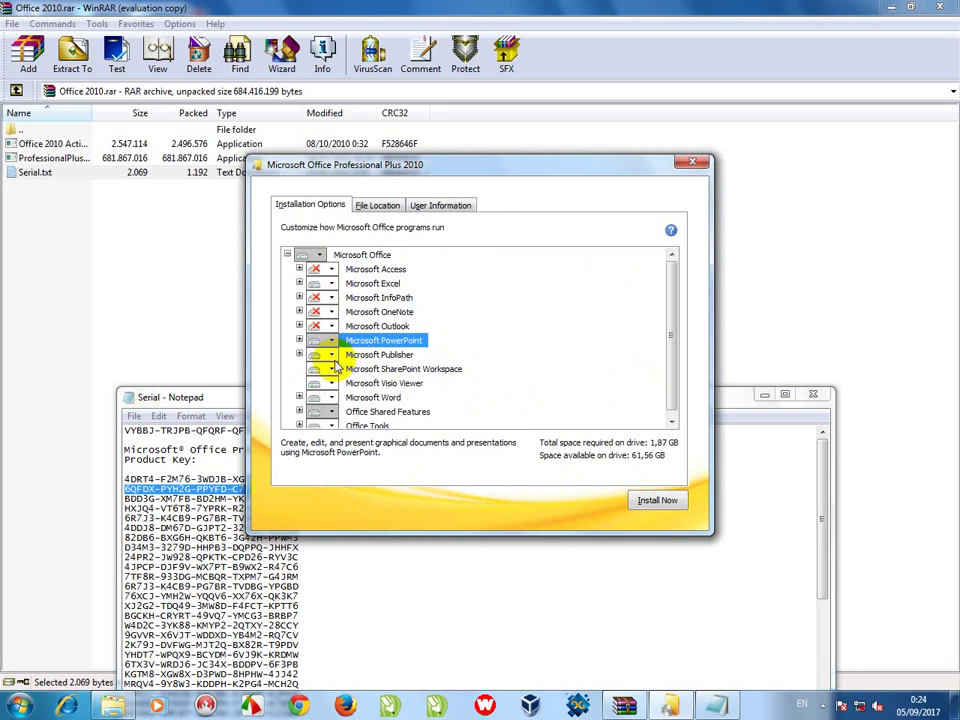
- Set Microsoft SharePoint Workspace, Microsoft Visio Viewer and Office Shared Features to Not Available
click(331, 369)
click(336, 410)
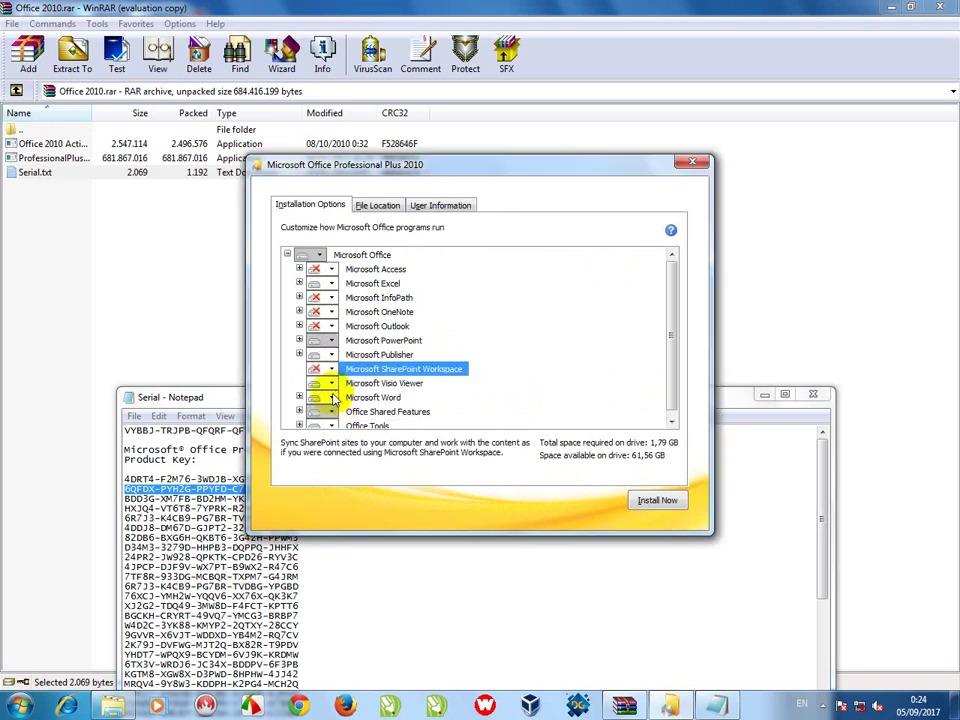
click(331, 383)
click(346, 410)
click(331, 407)
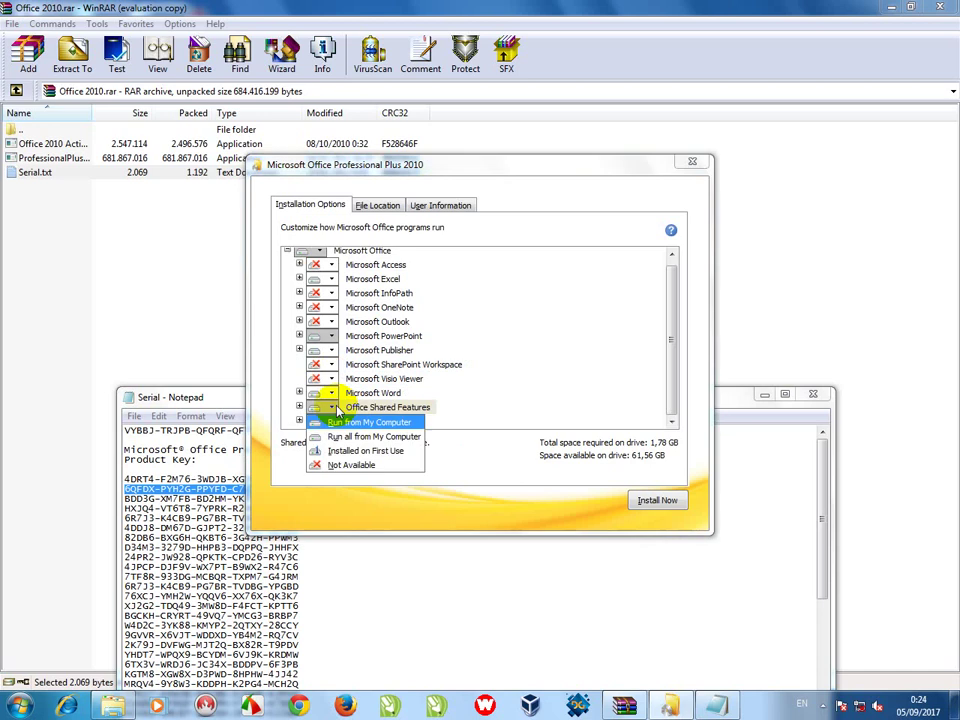
click(346, 464)
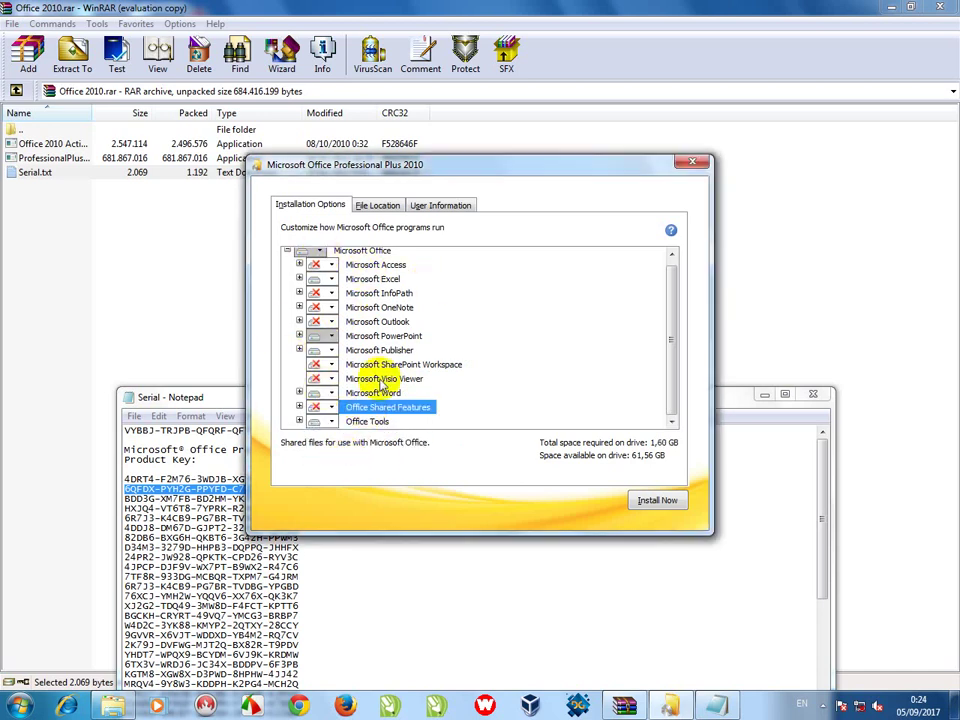
- Start the customized Office installation and close the Serial text file
click(660, 500)
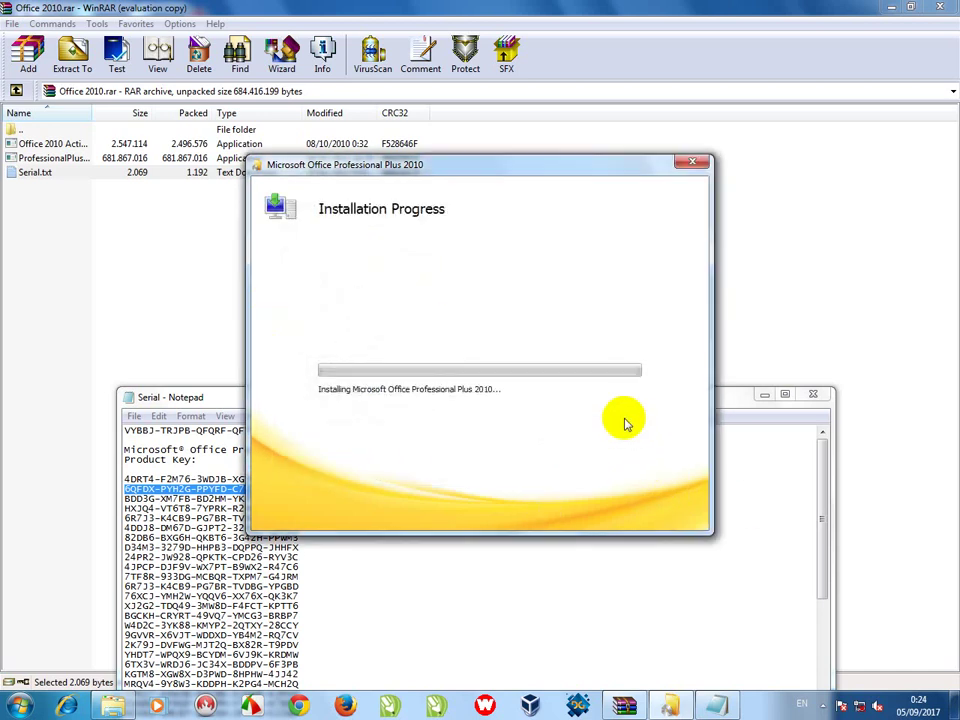
click(806, 396)
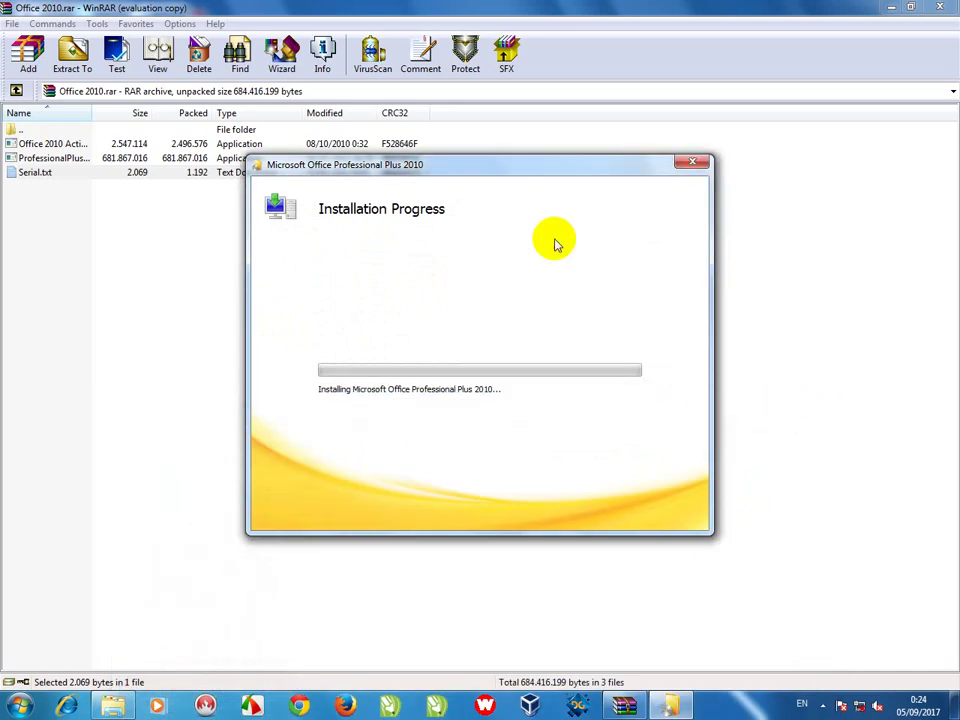
drag(525, 186, 547, 202)
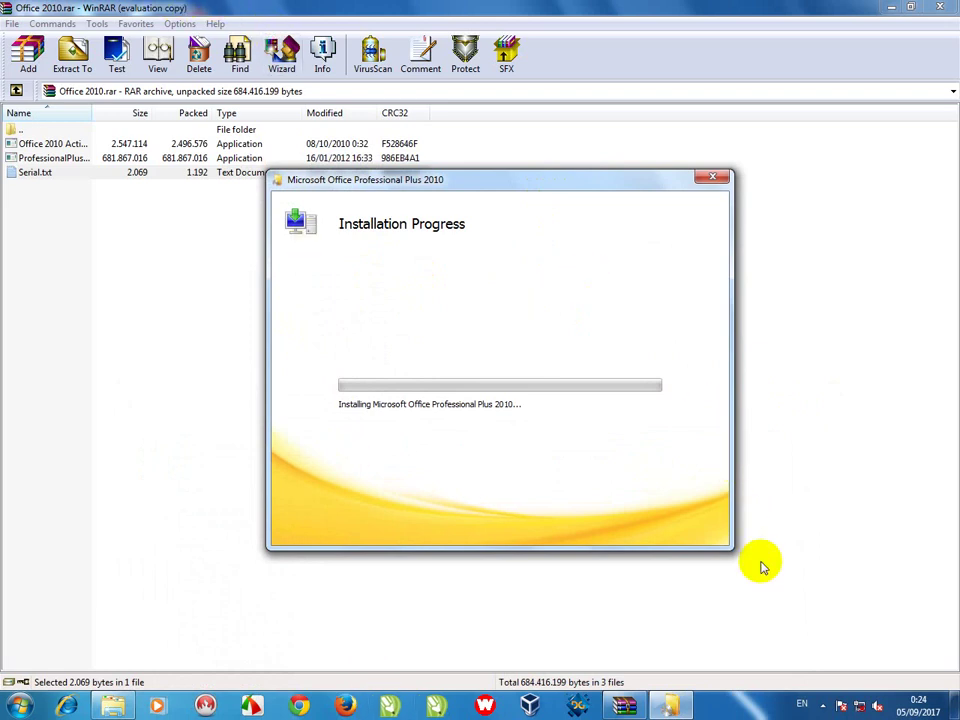
click(830, 706)
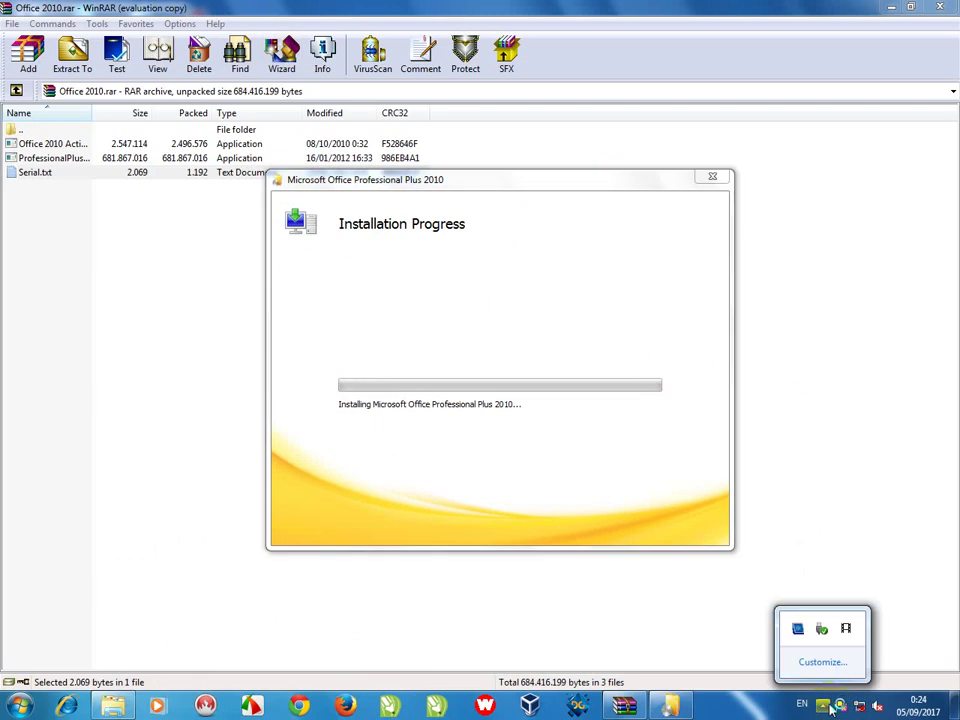
click(831, 707)
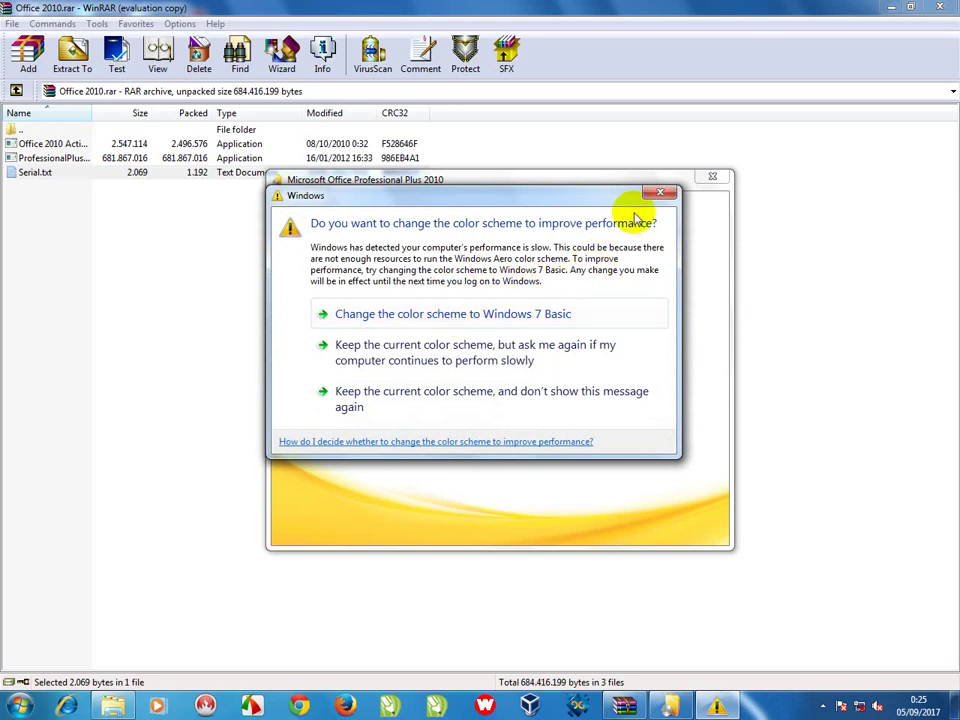
- Dismiss each Windows color scheme performance prompt during the installation without choosing any of its options
click(660, 192)
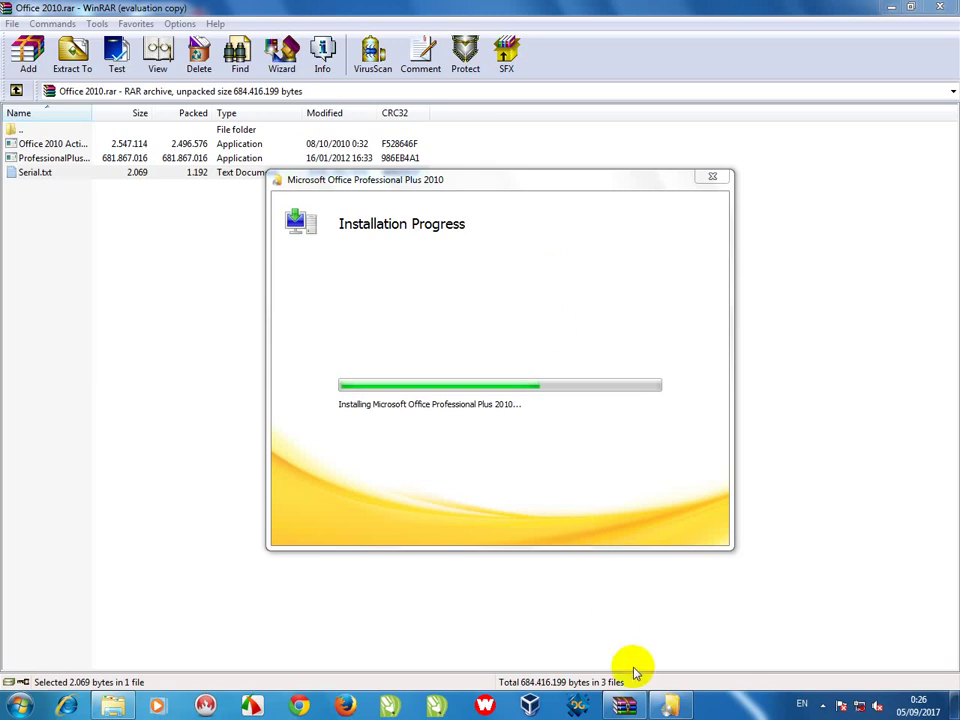
click(671, 707)
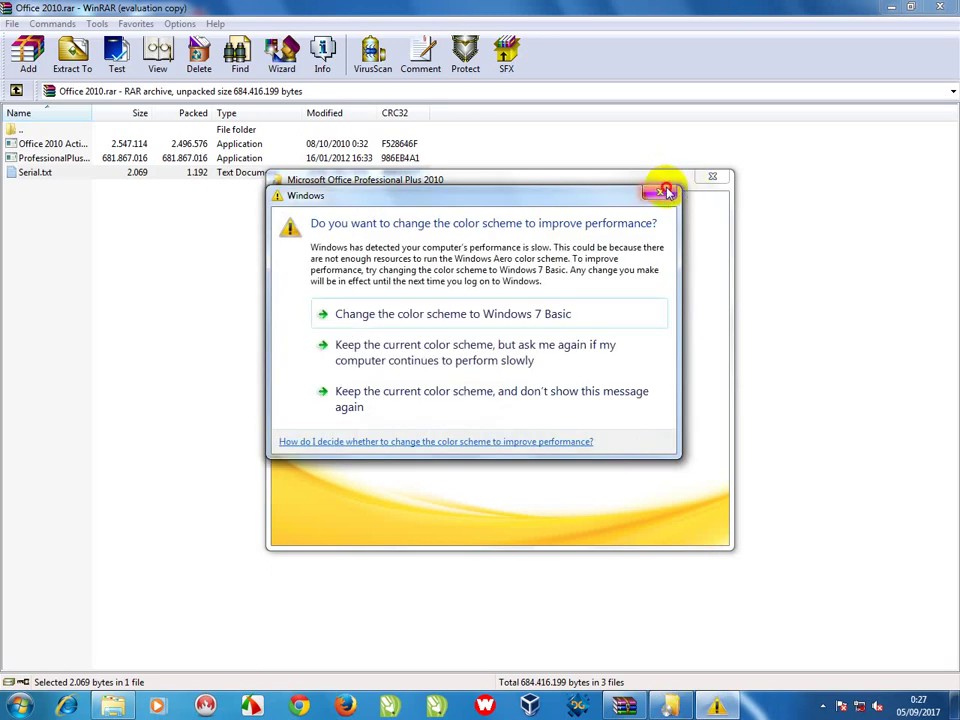
click(666, 192)
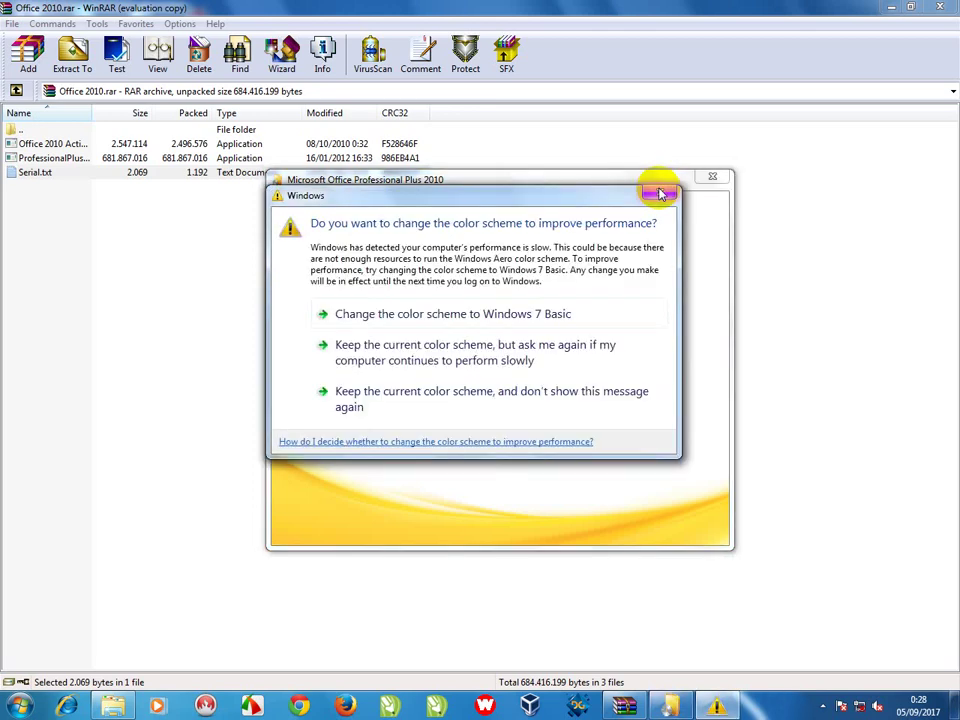
click(660, 193)
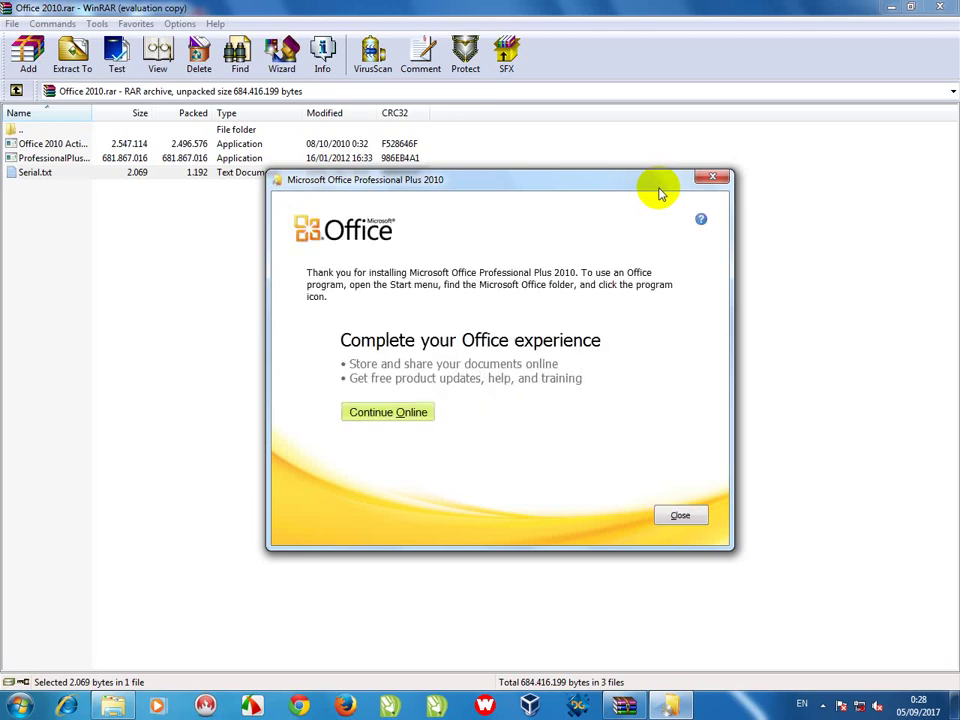
- Close the completed Office setup window and launch Microsoft Word 2010 from the installed Microsoft Office programs
click(676, 516)
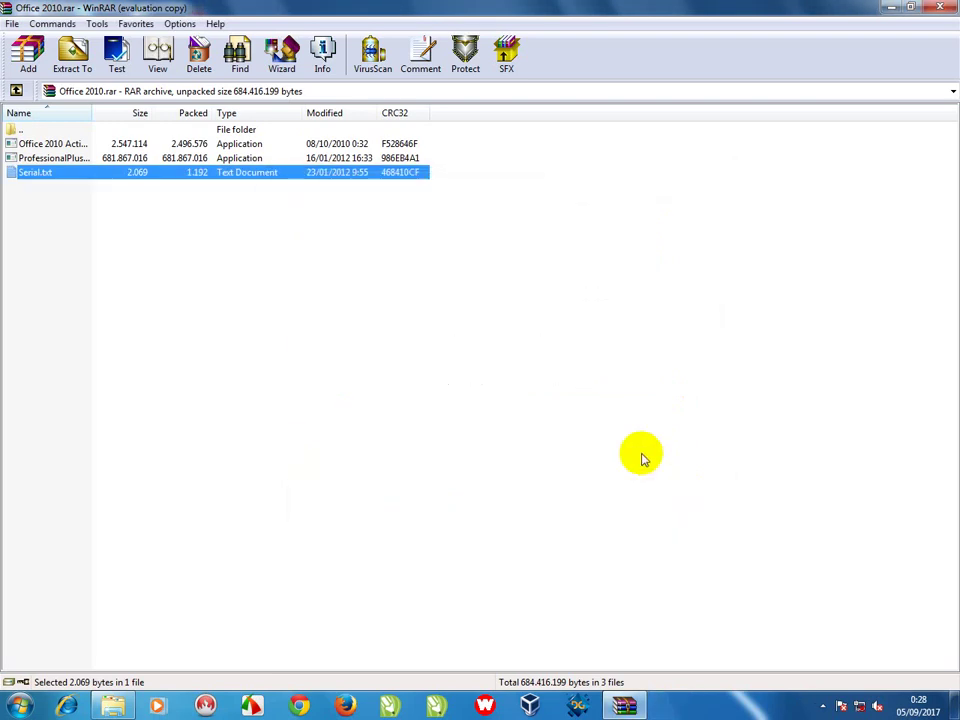
click(20, 706)
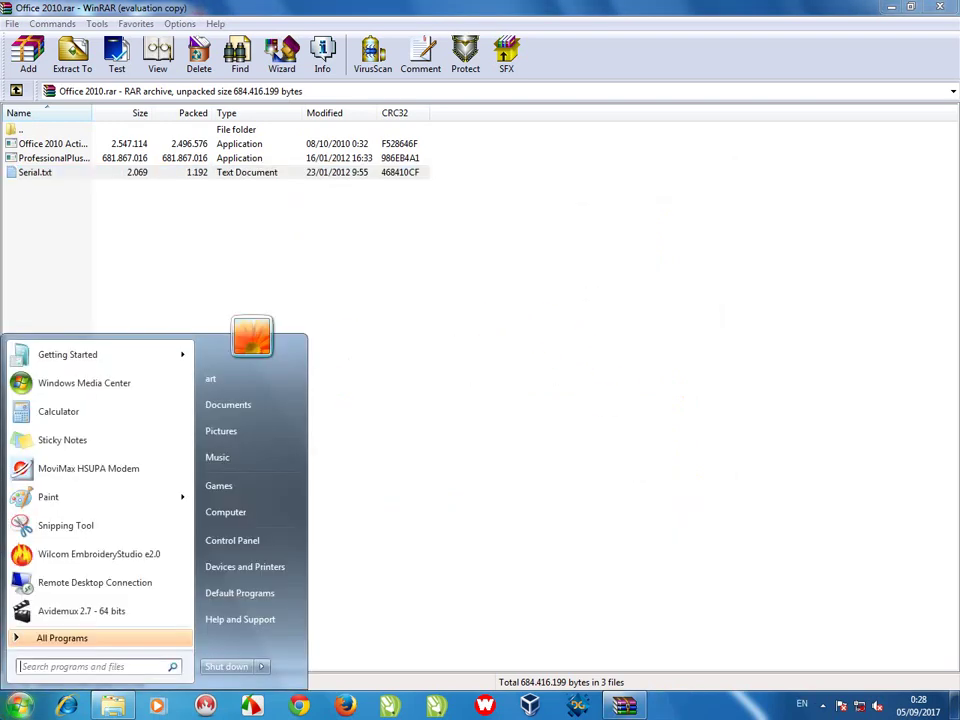
click(75, 637)
scroll(62, 578, down, 2)
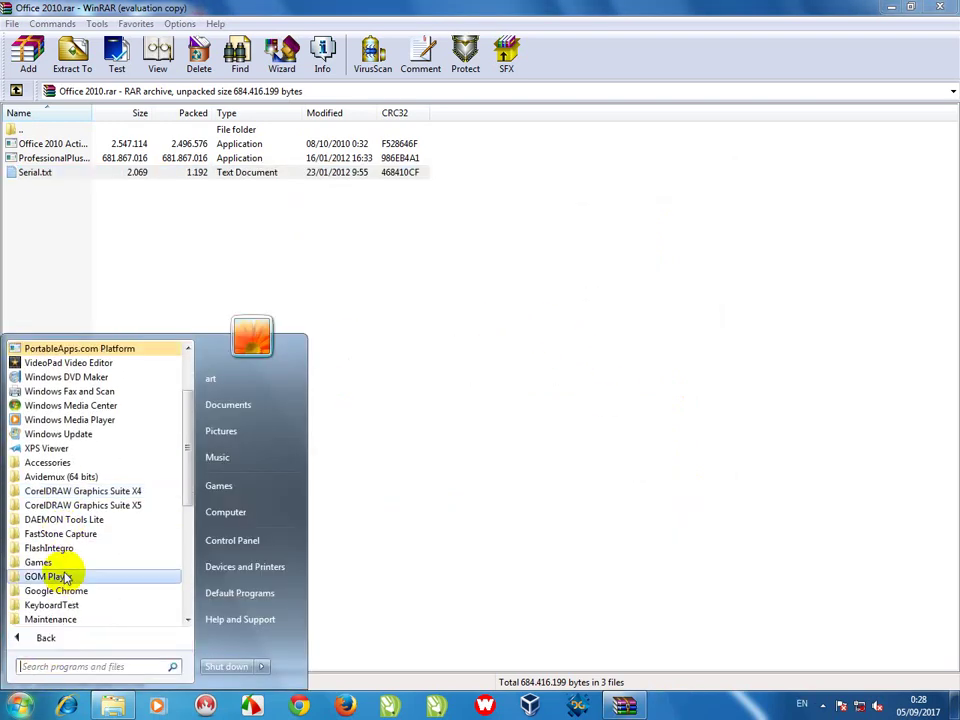
scroll(68, 563, down, 2)
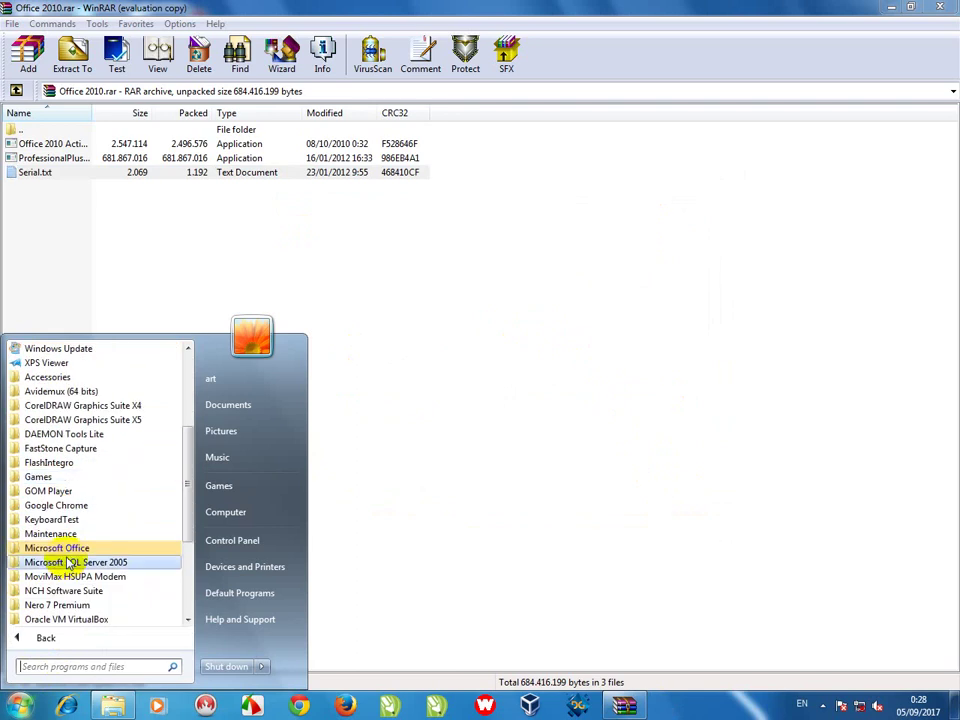
click(66, 549)
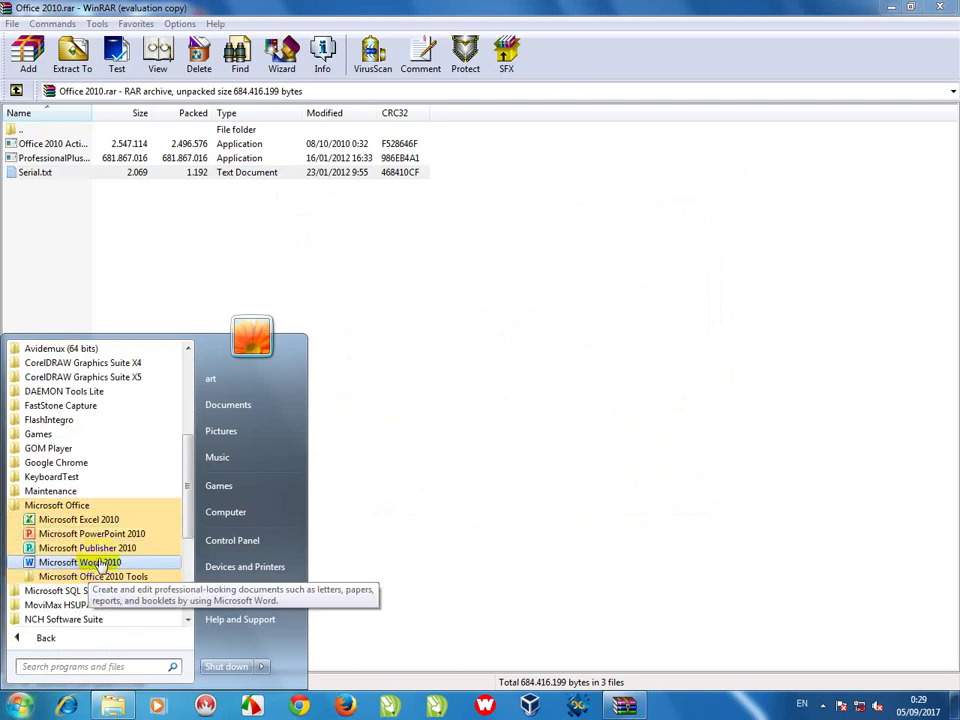
click(100, 563)
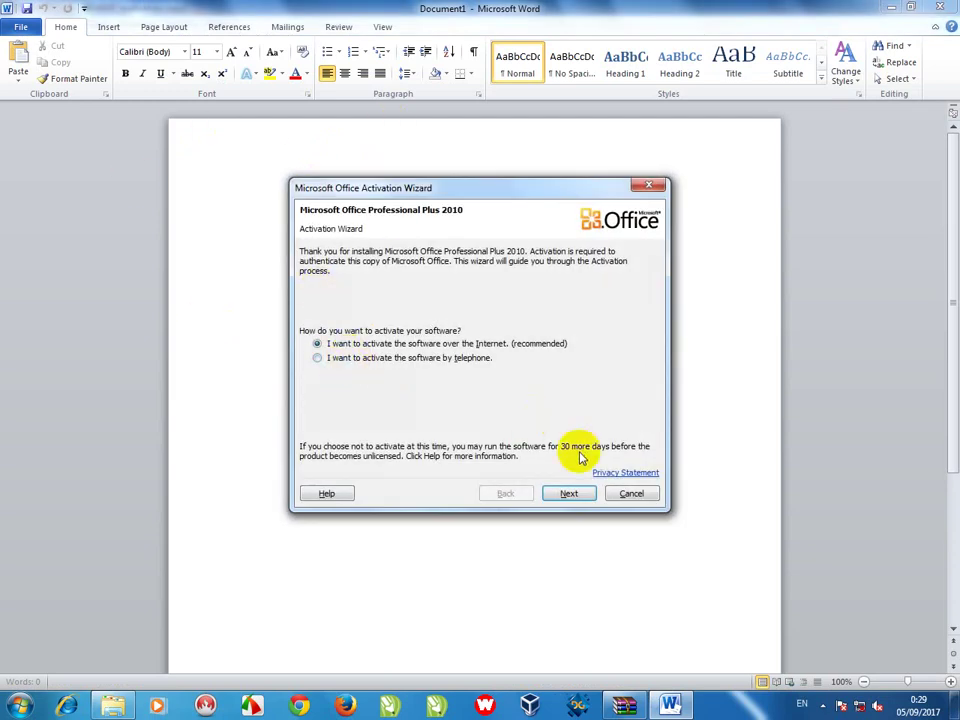
- Cancel the Office Activation Wizard and accept Don't make changes in the Welcome to Microsoft Office 2010 dialog
click(648, 491)
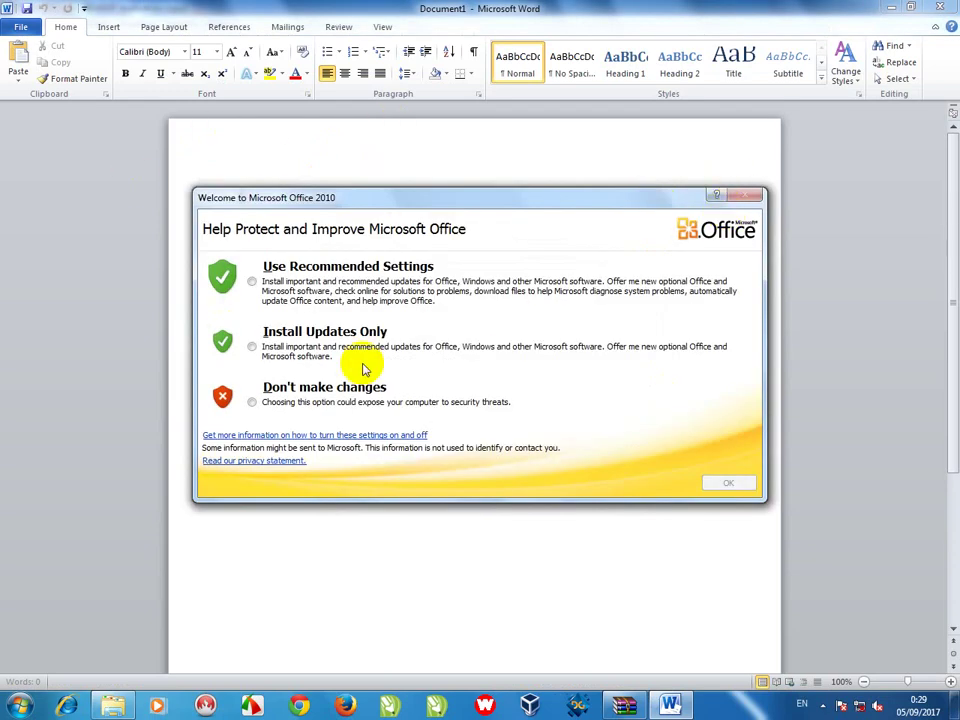
click(254, 402)
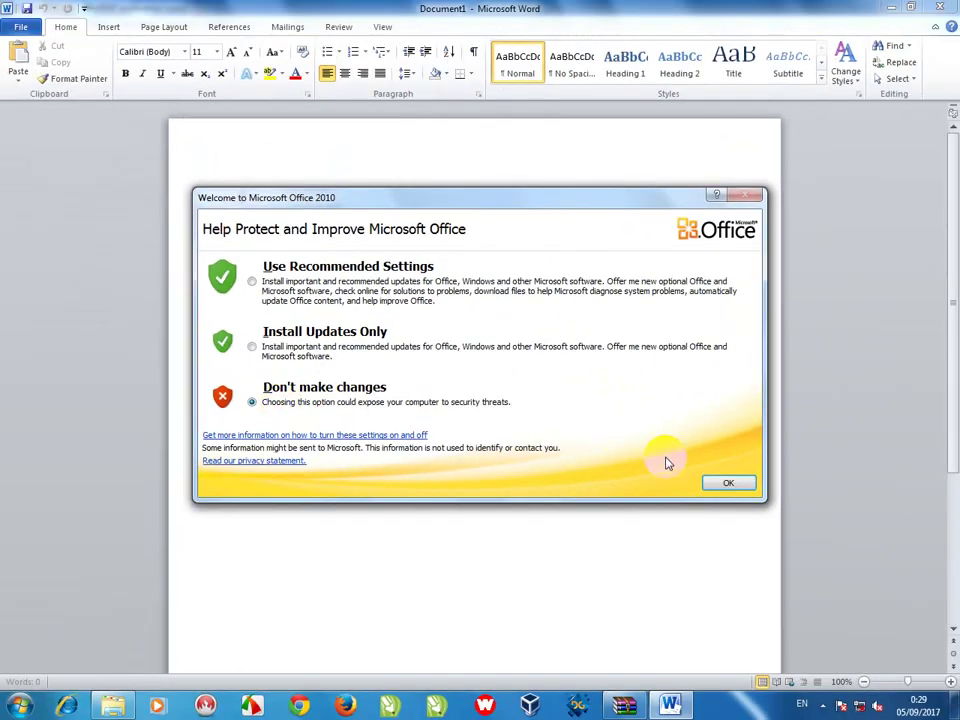
click(728, 482)
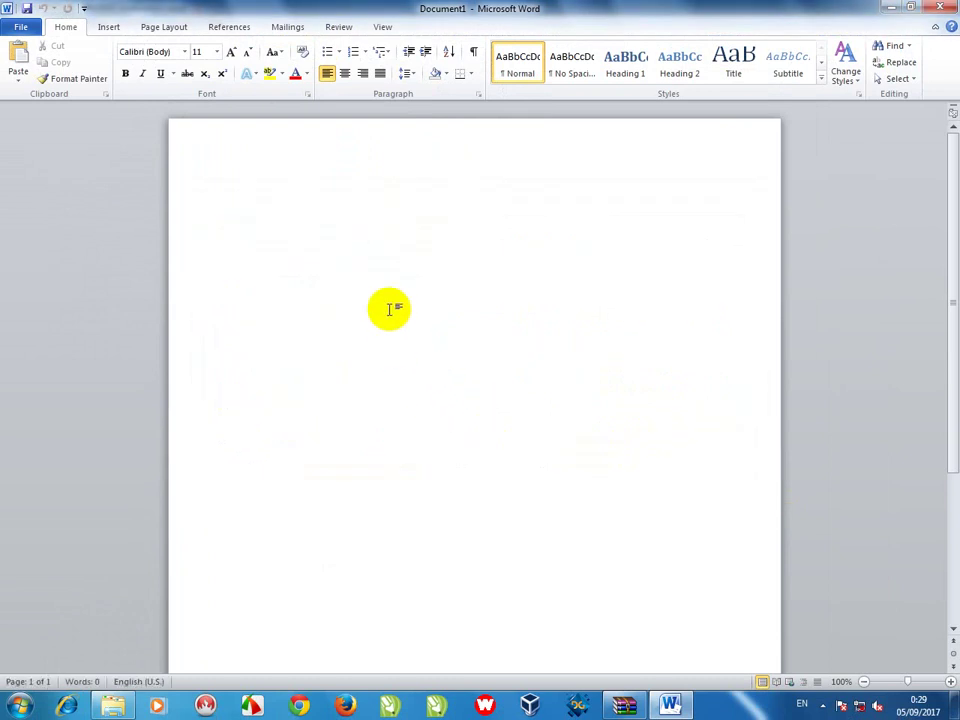